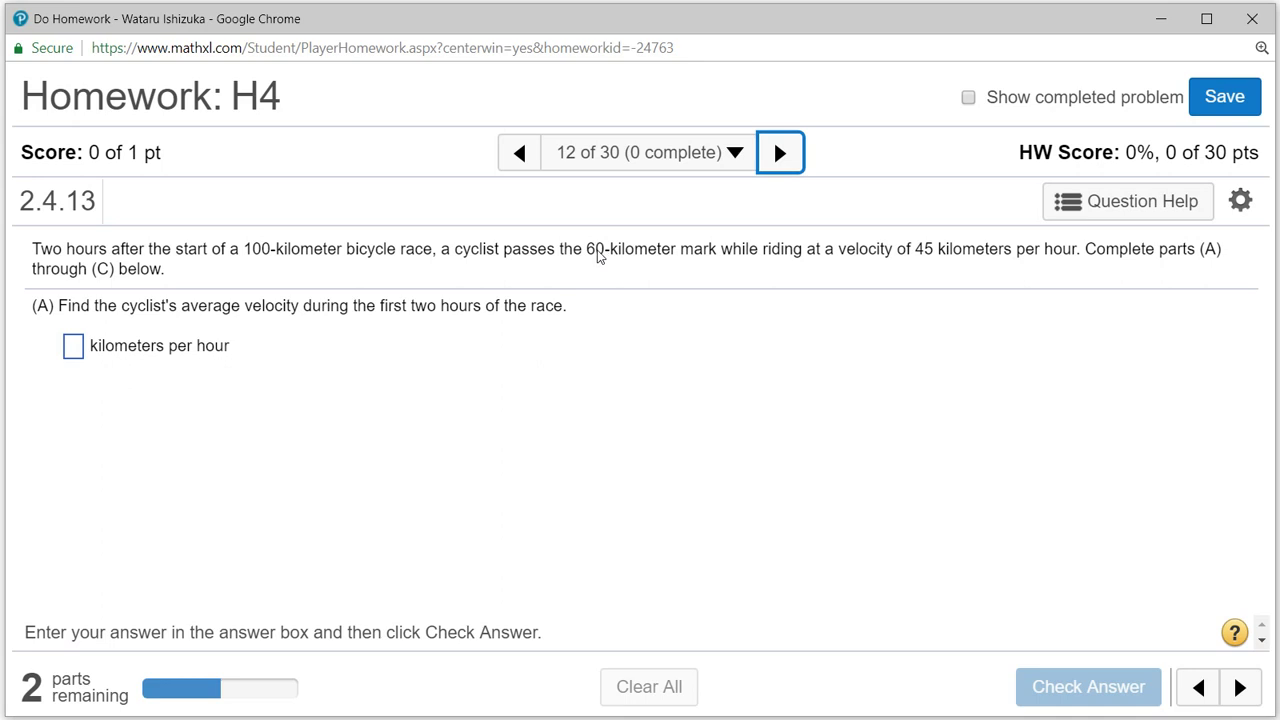
Step: Answer part (A) with 30 instead of 60/2 and get it graded correct
click(72, 352)
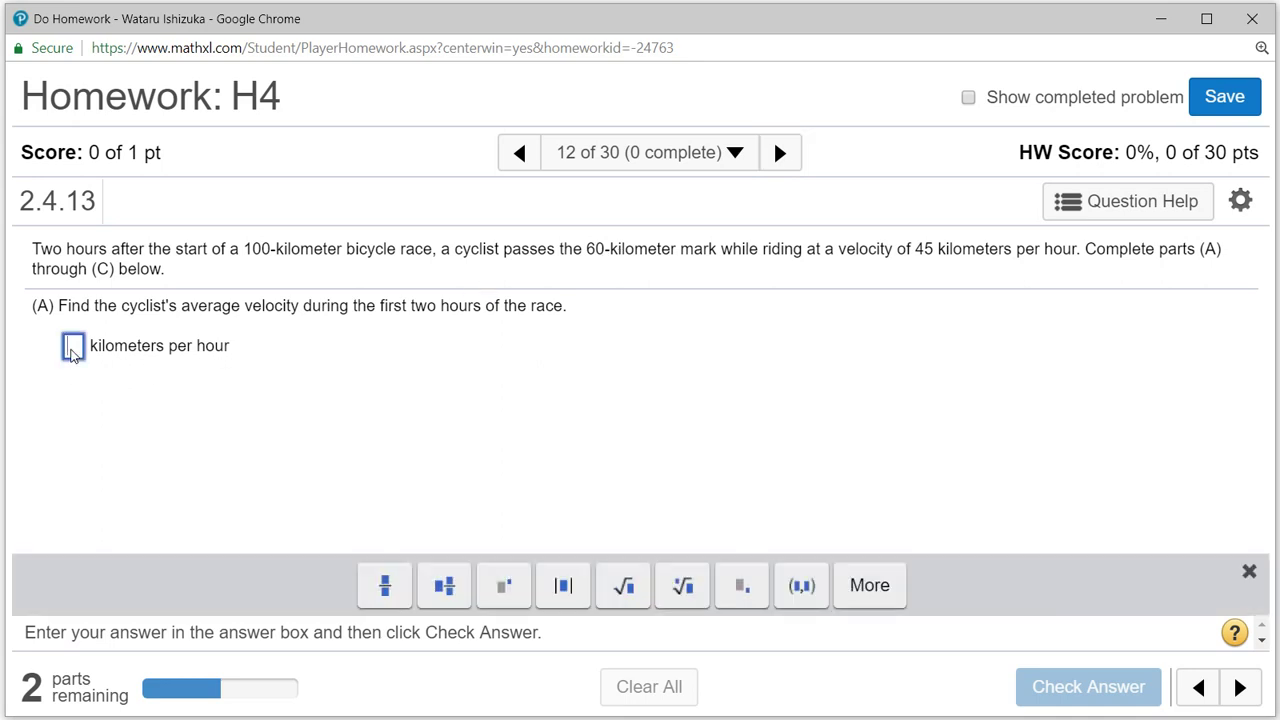
text(60)
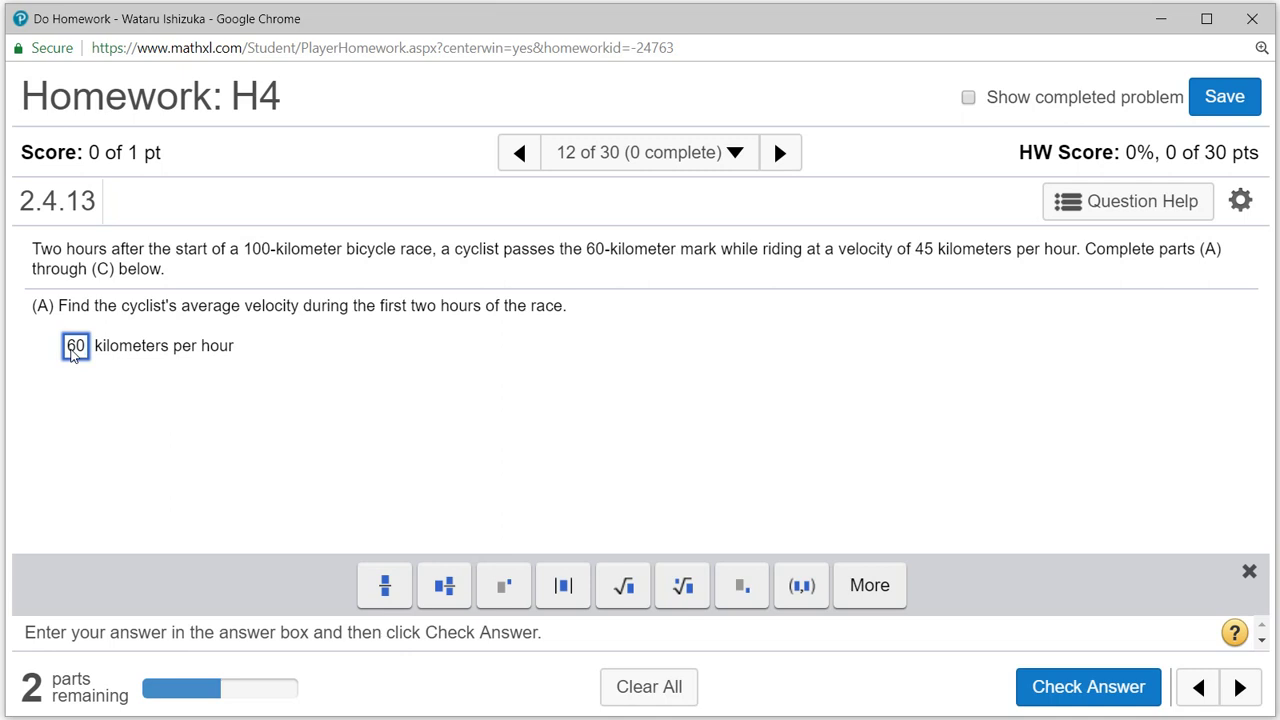
text(/)
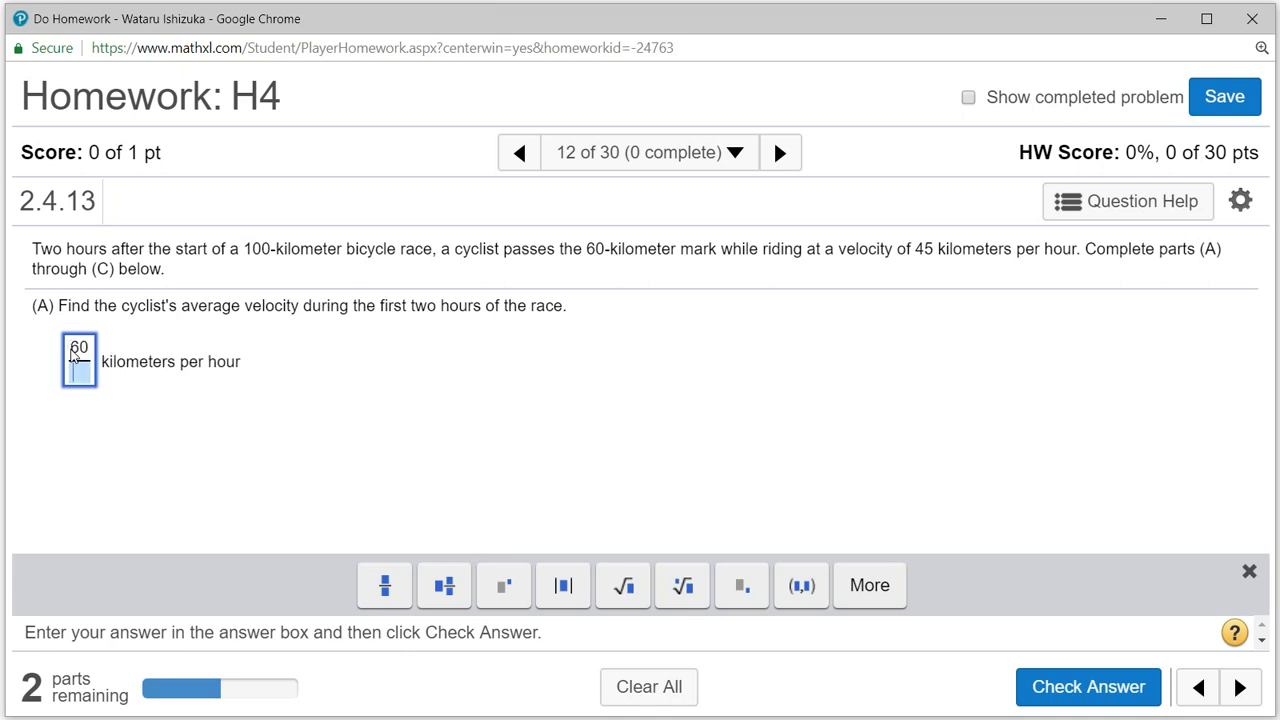
text(2)
key(BackSpace)
key(BackSpace)
key(BackSpace)
text(30)
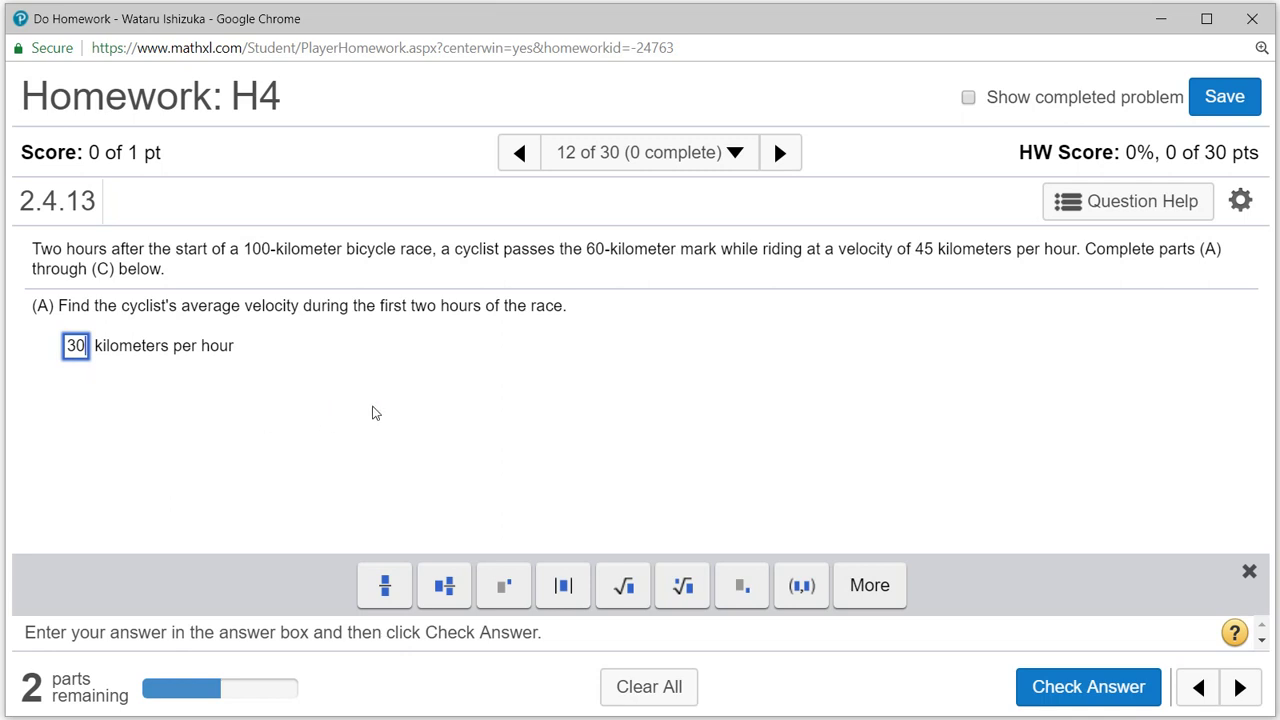
click(1070, 682)
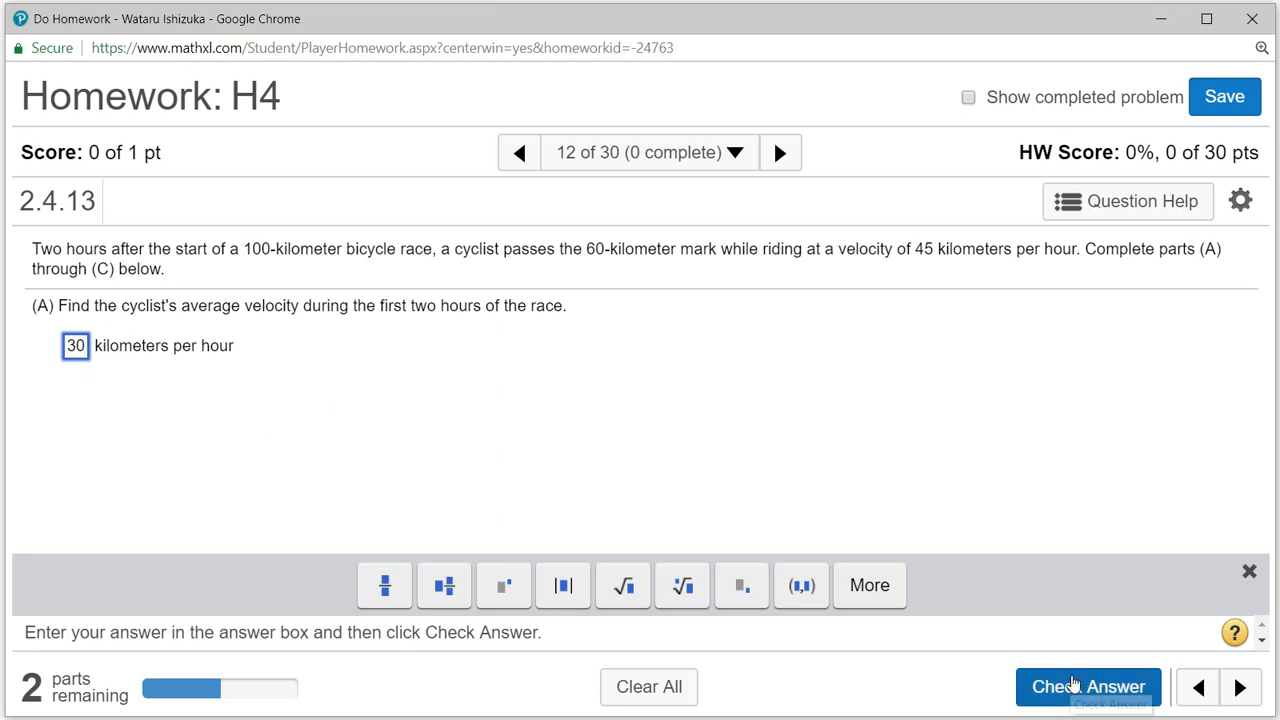
click(713, 410)
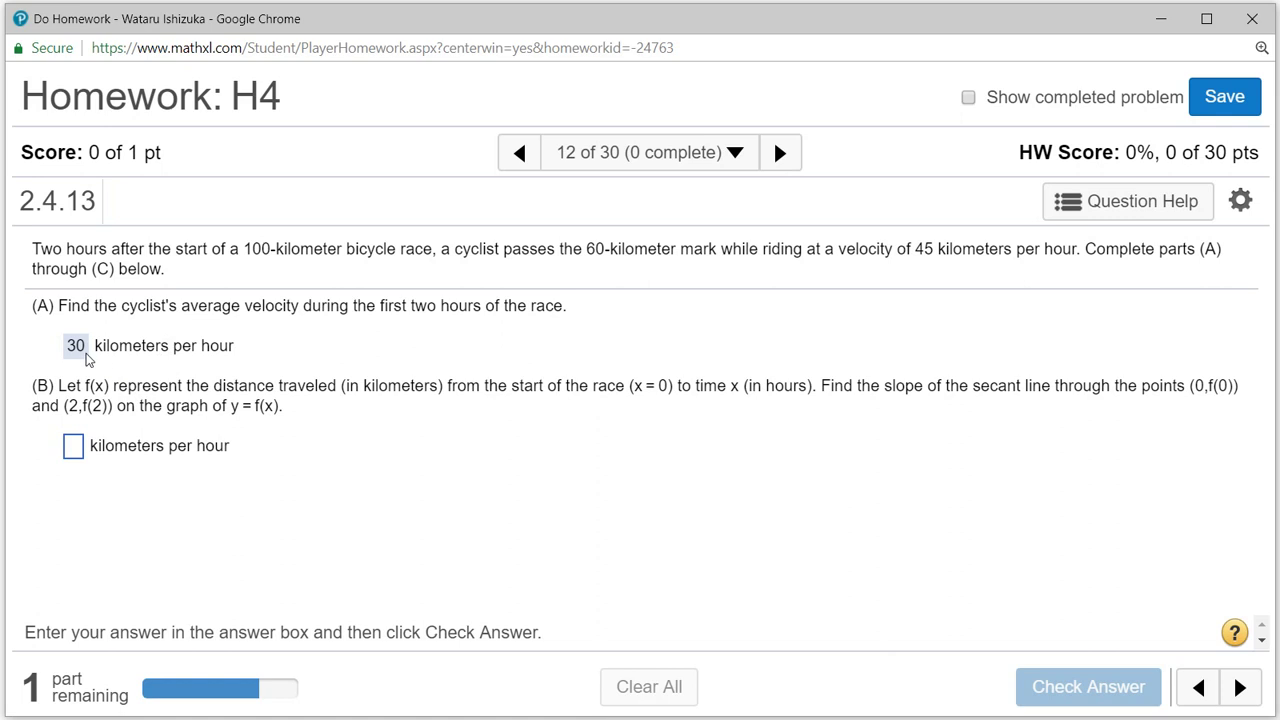
Step: Enter 30 km/h as the part (B) secant slope and submit it for grading
click(73, 447)
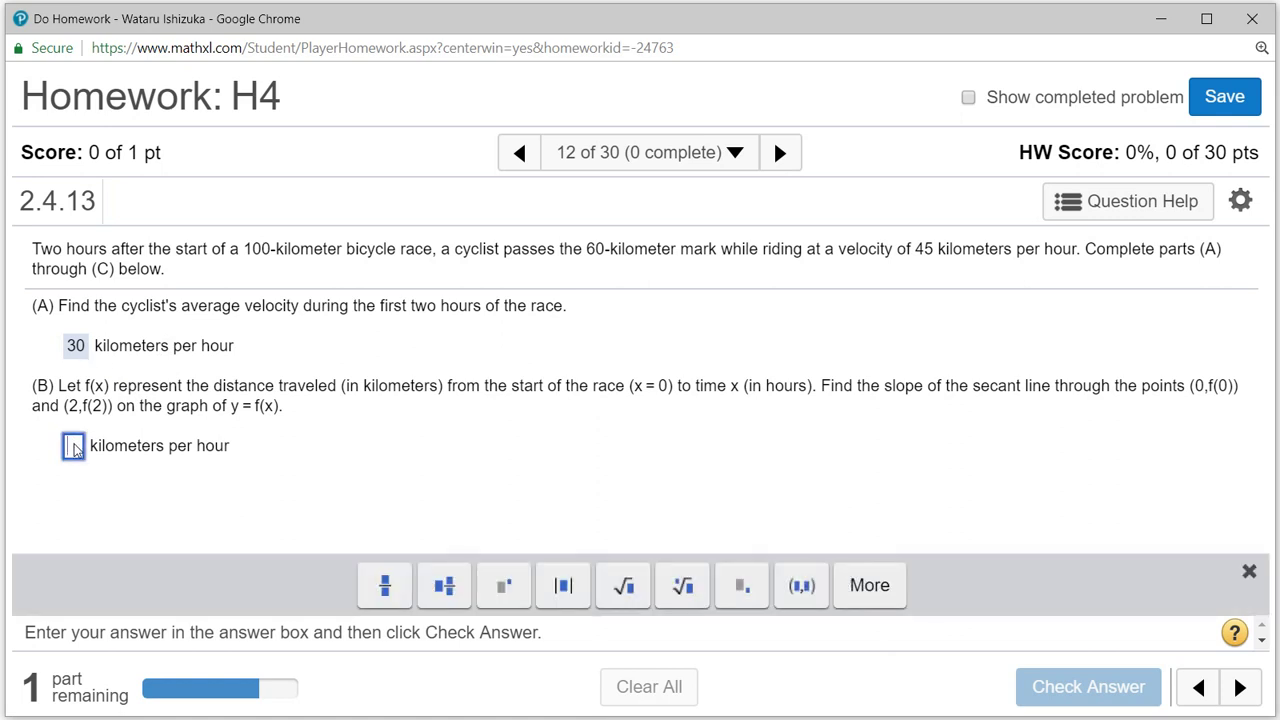
text(30)
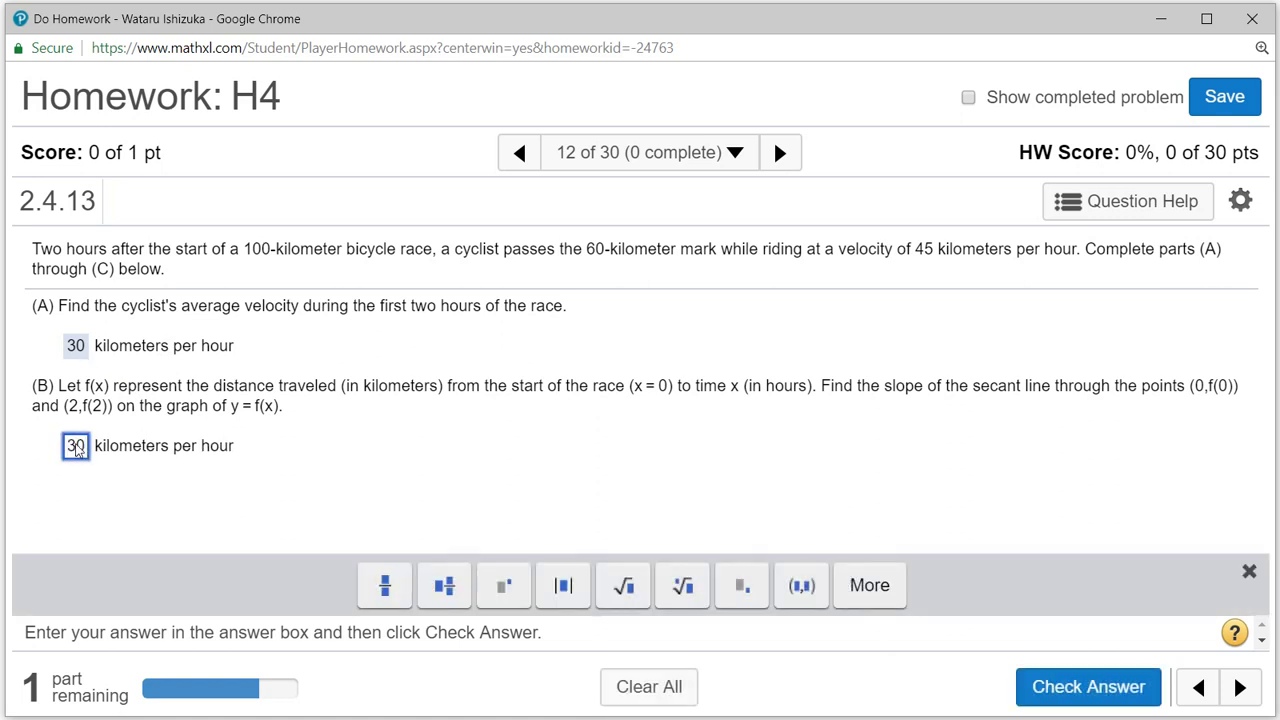
click(1062, 686)
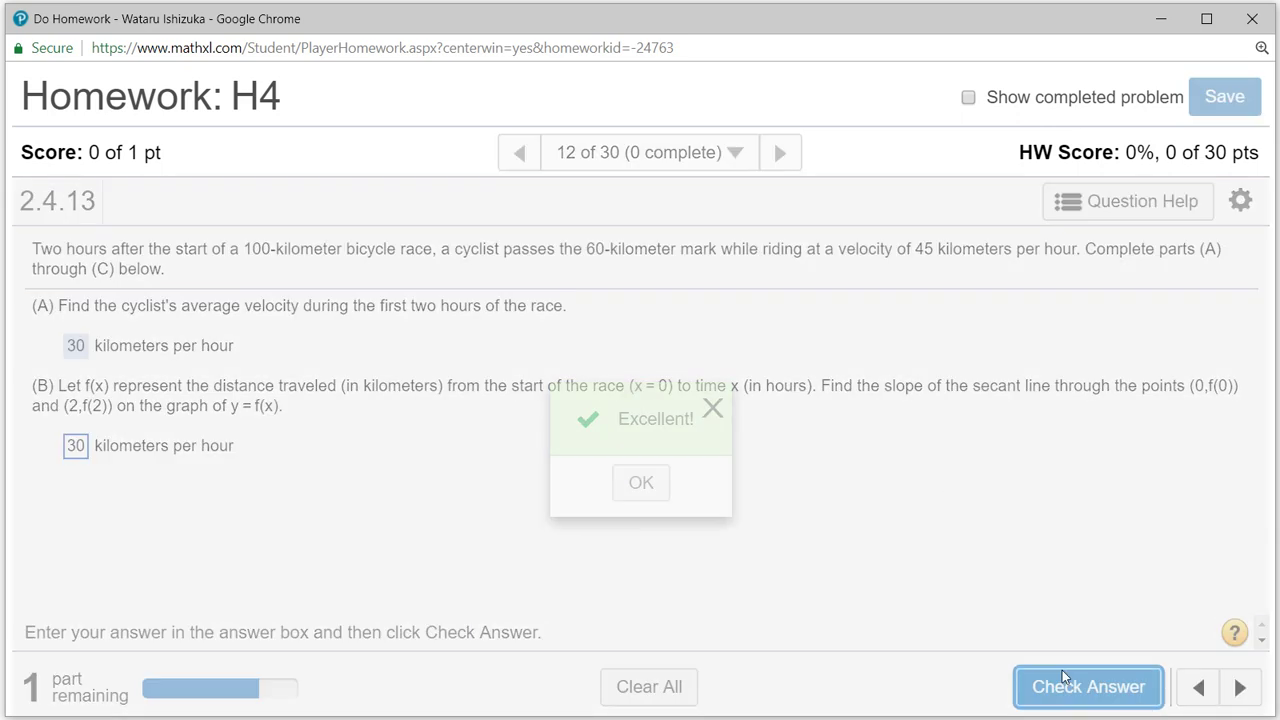
click(712, 409)
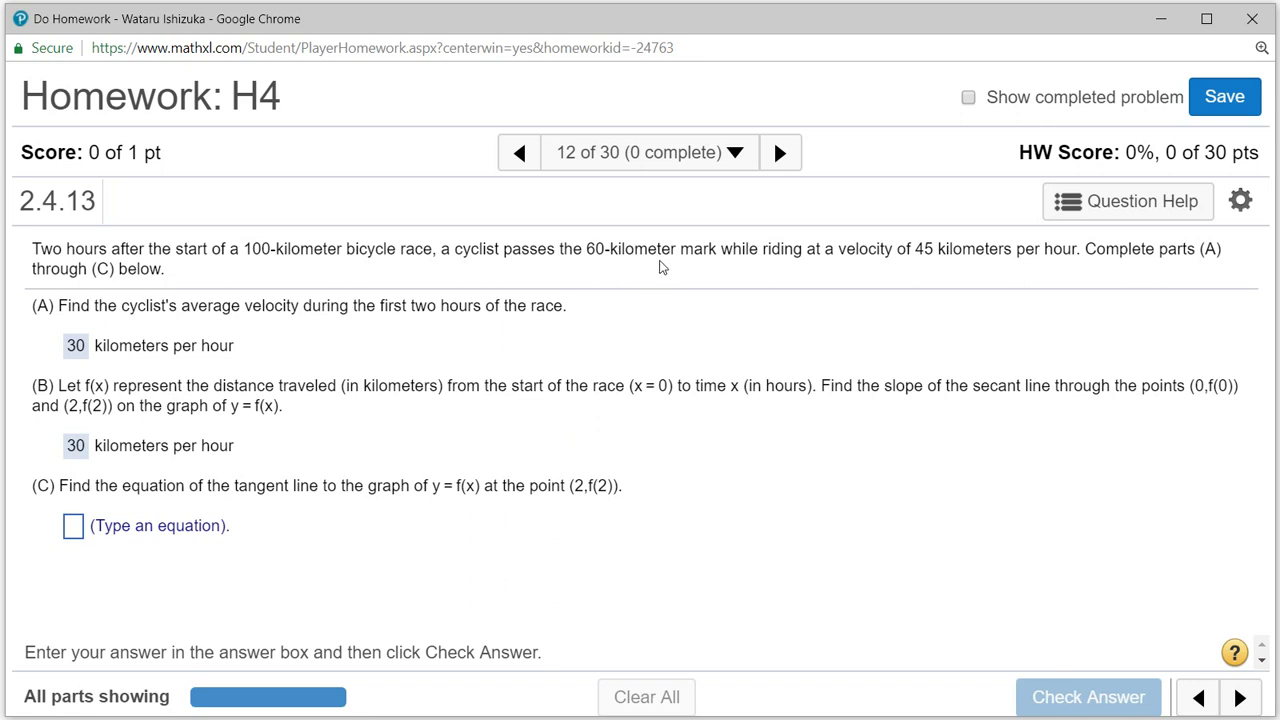
Step: Focus the blank part (C) tangent line answer box
click(76, 531)
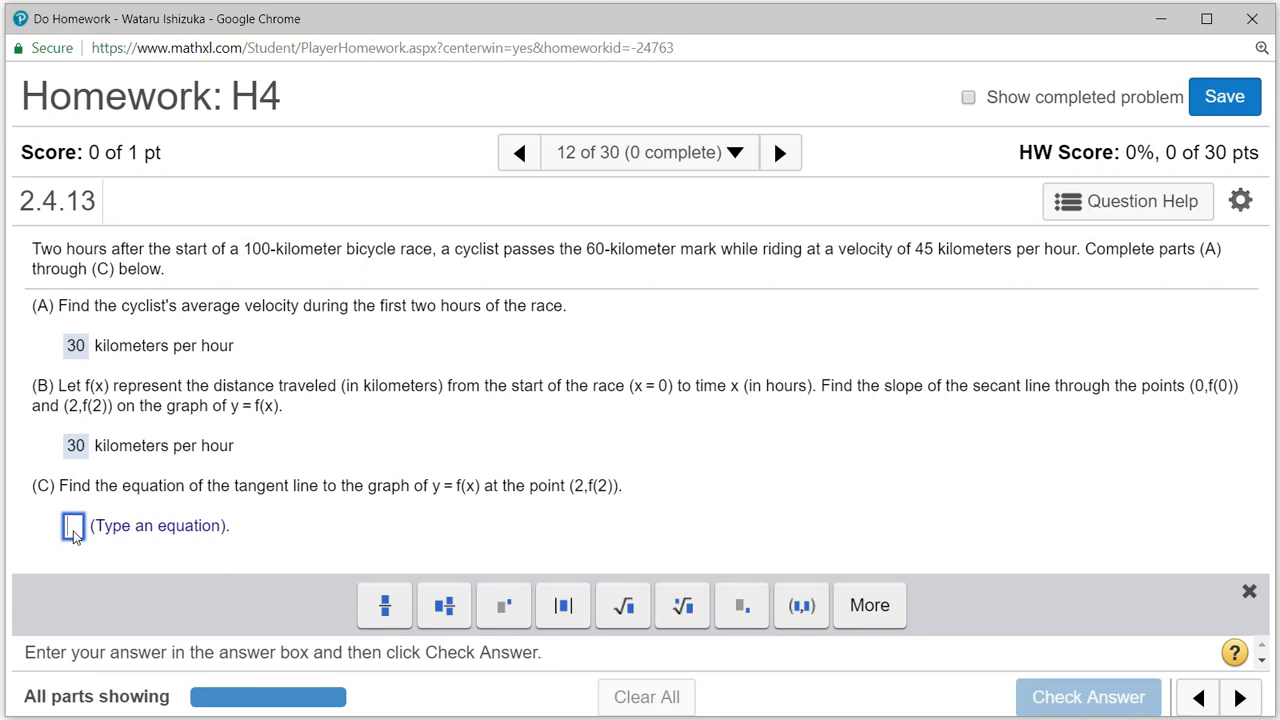
Step: Enter the tangent line y − 60 = 45(x − 2) for part (C) and submit it
text(y )
text(=)
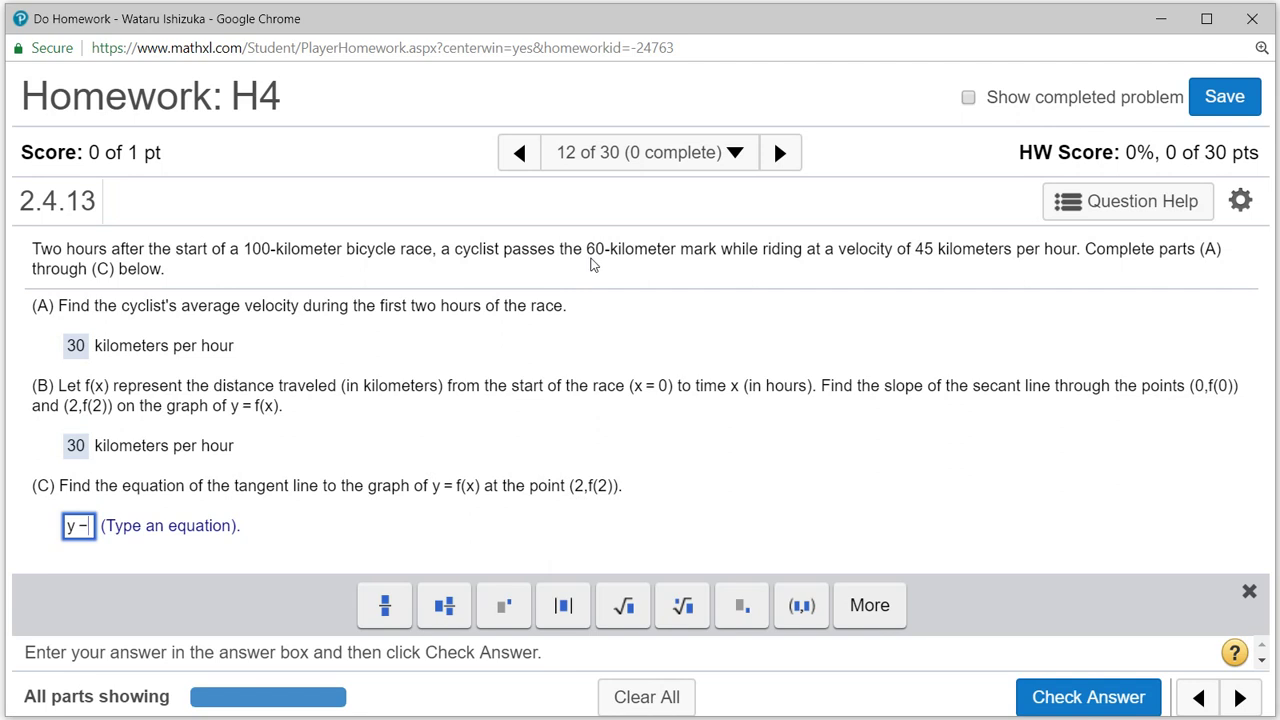
text(6)
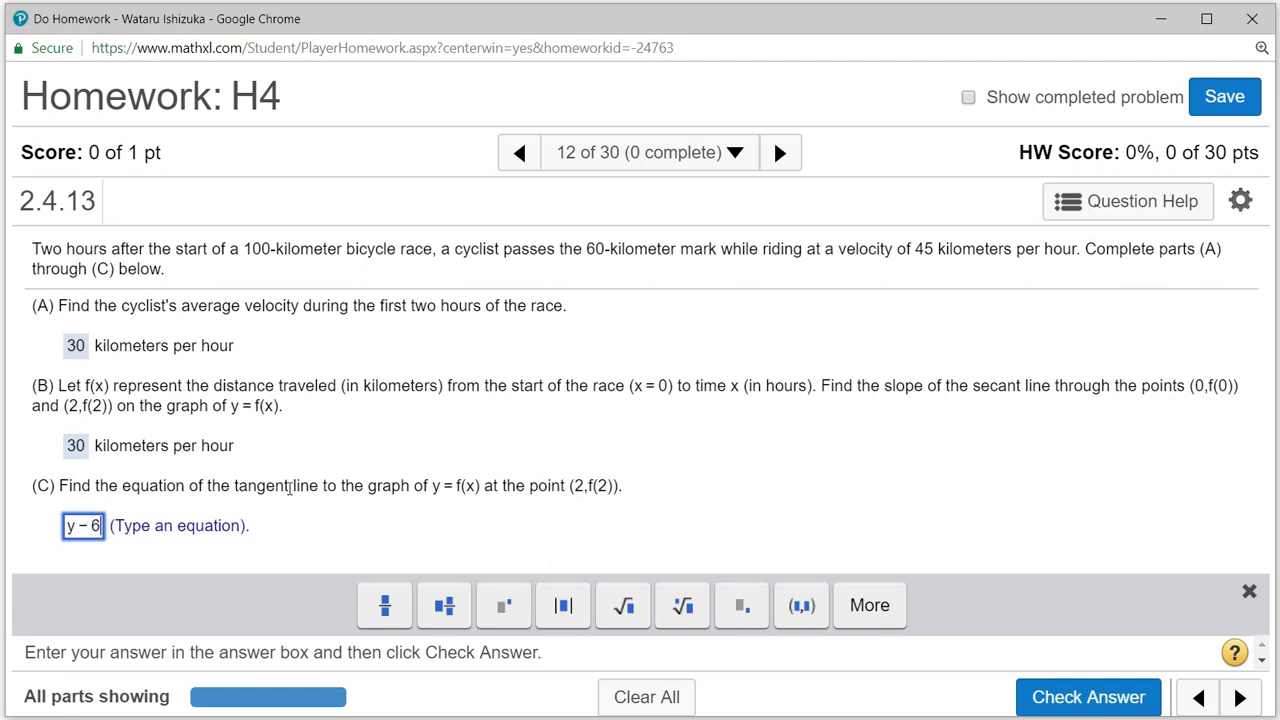
text(0)
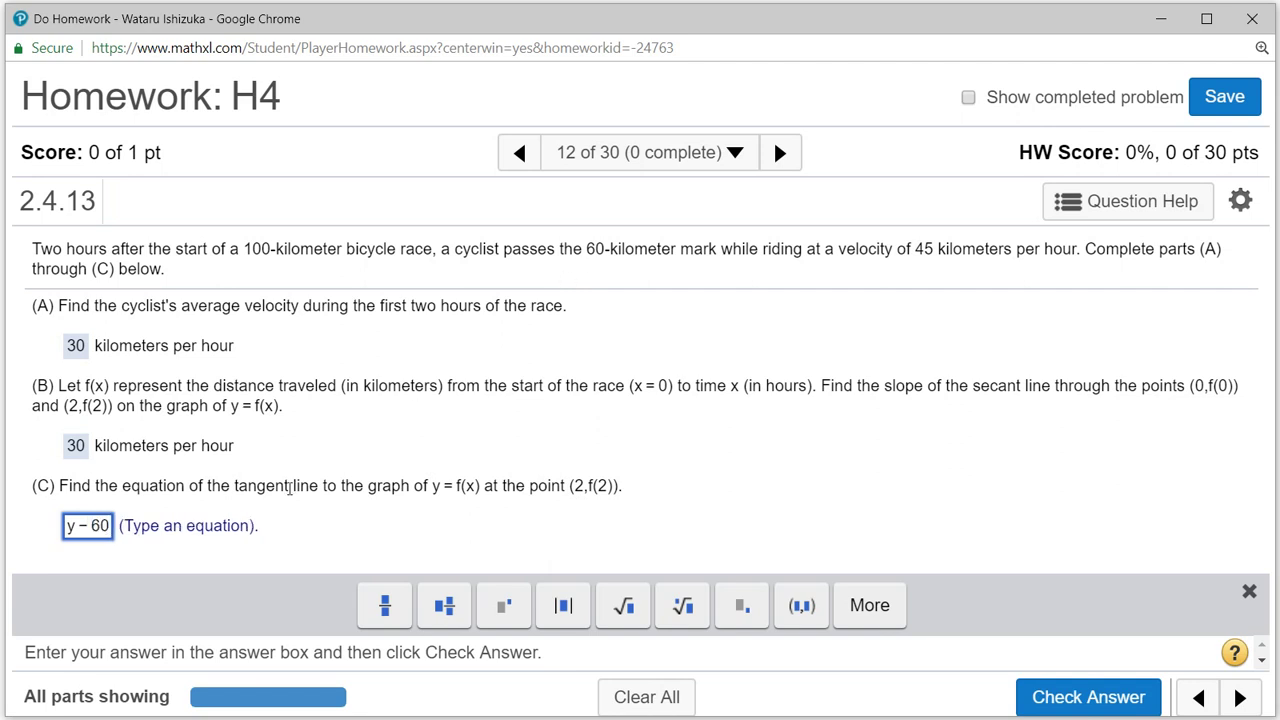
text( =)
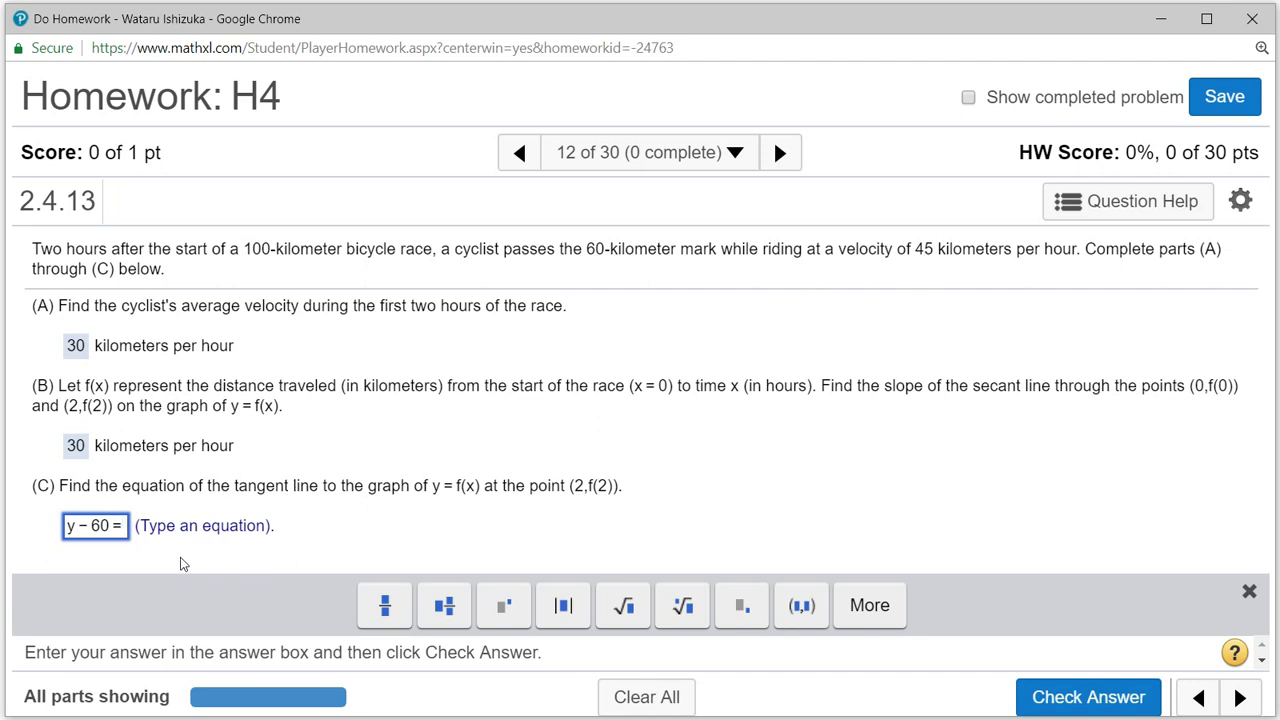
text( 45)
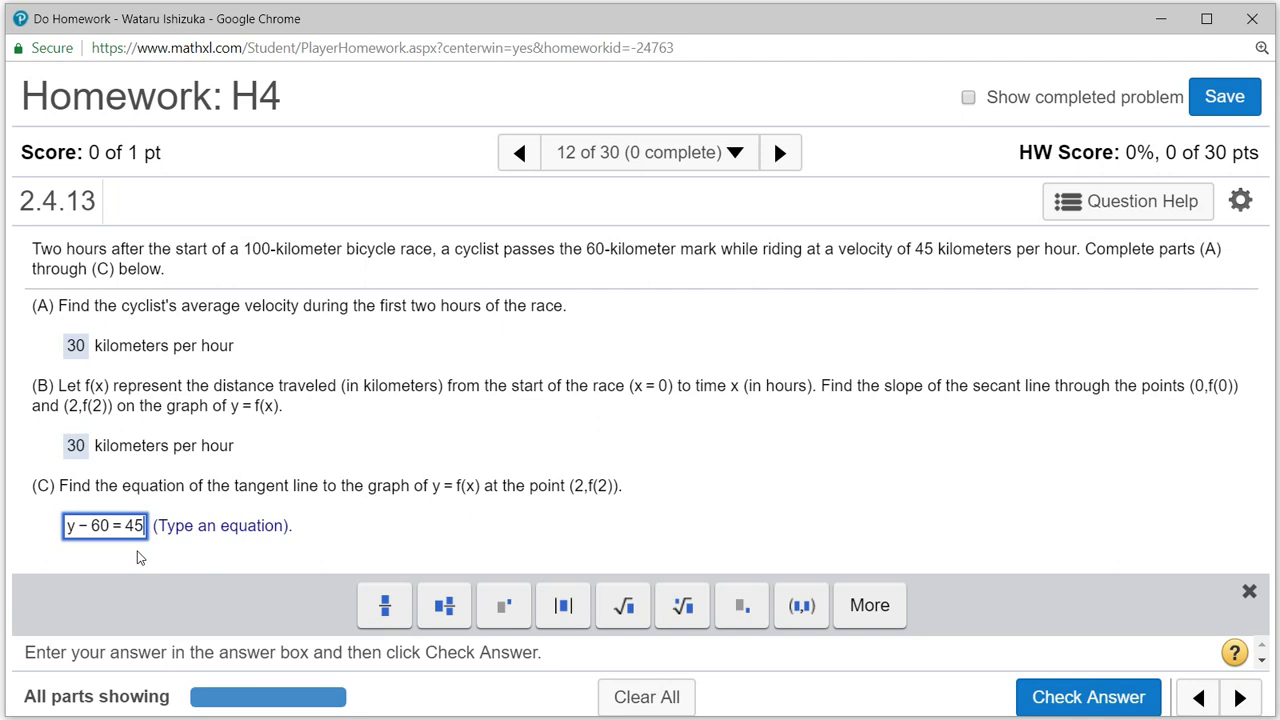
text(()
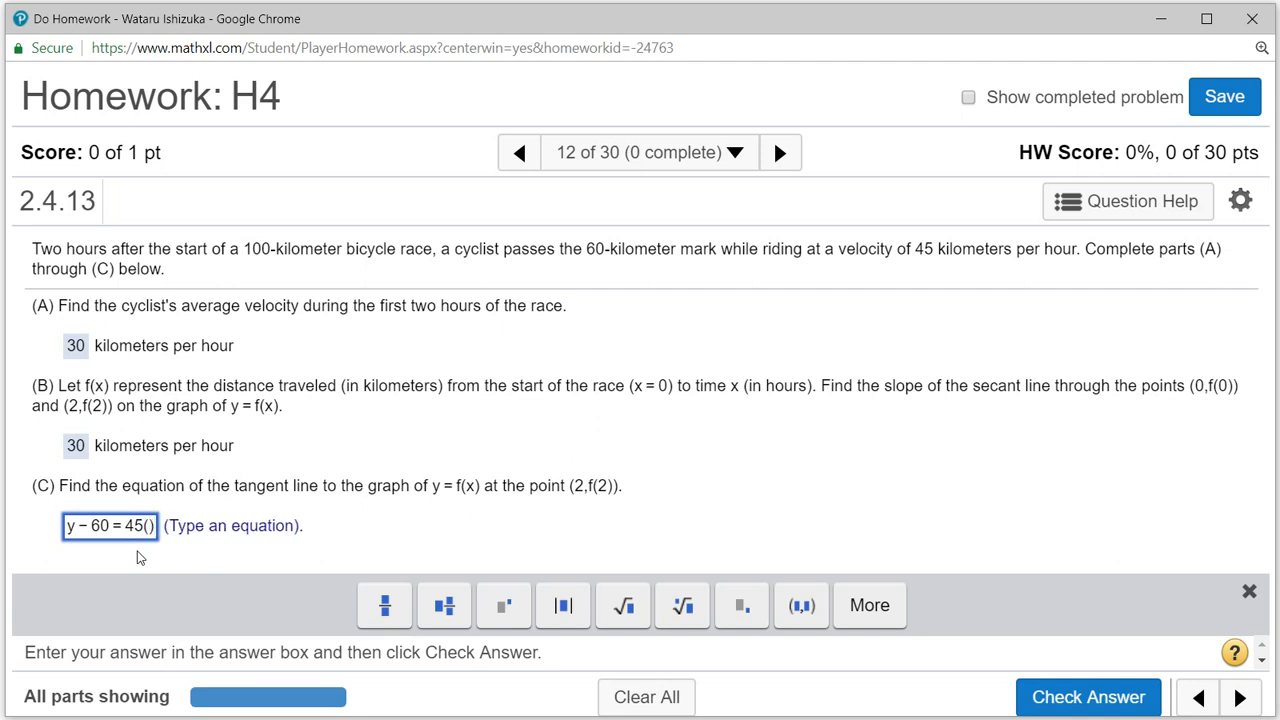
text(x-)
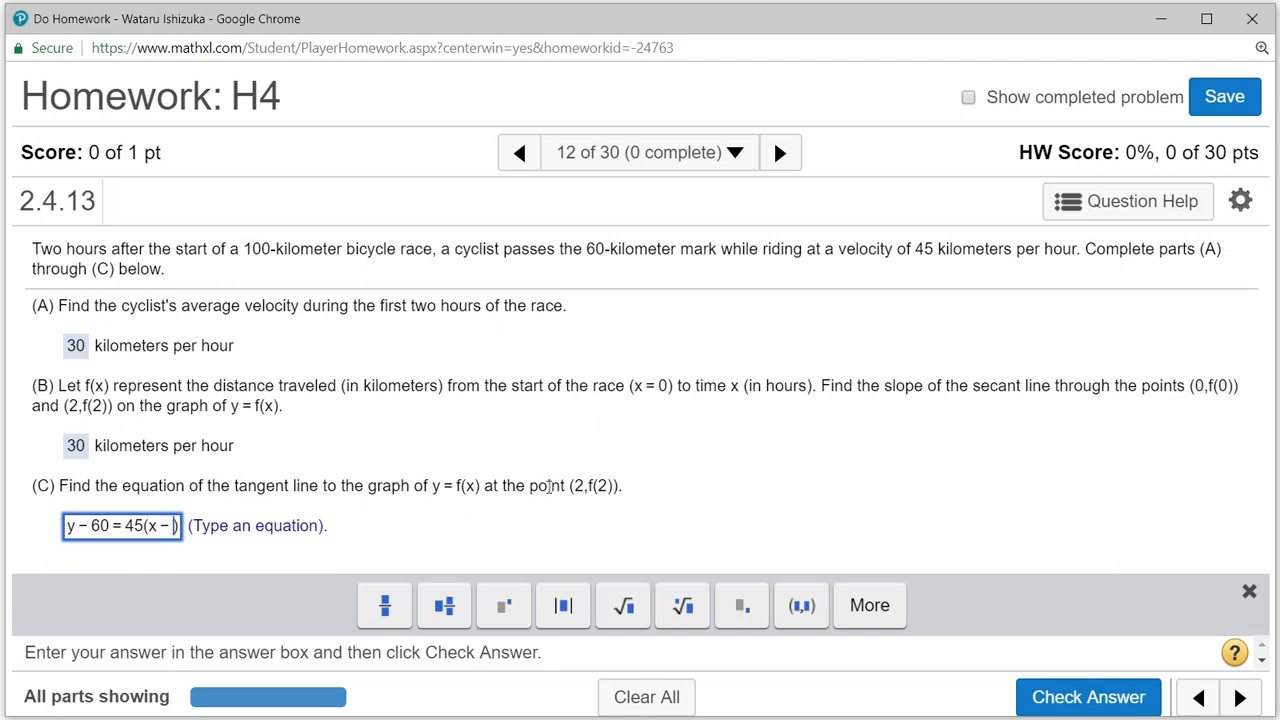
text(2)
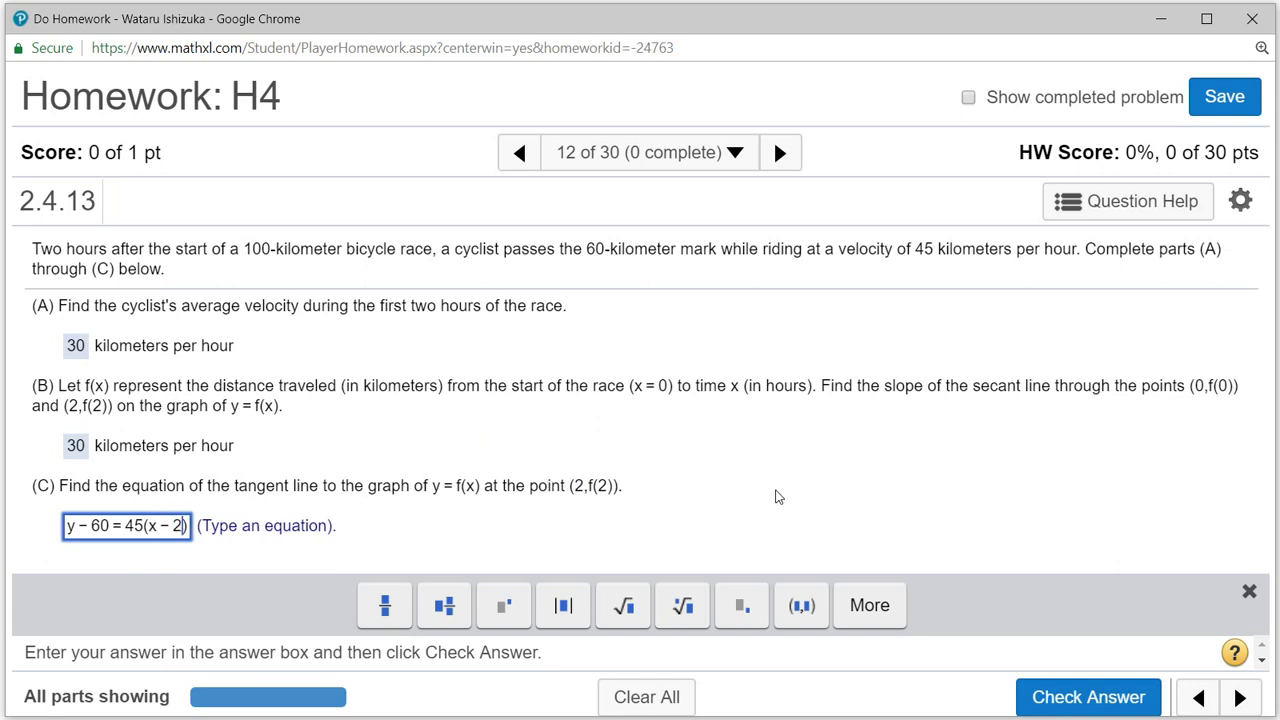
click(1063, 698)
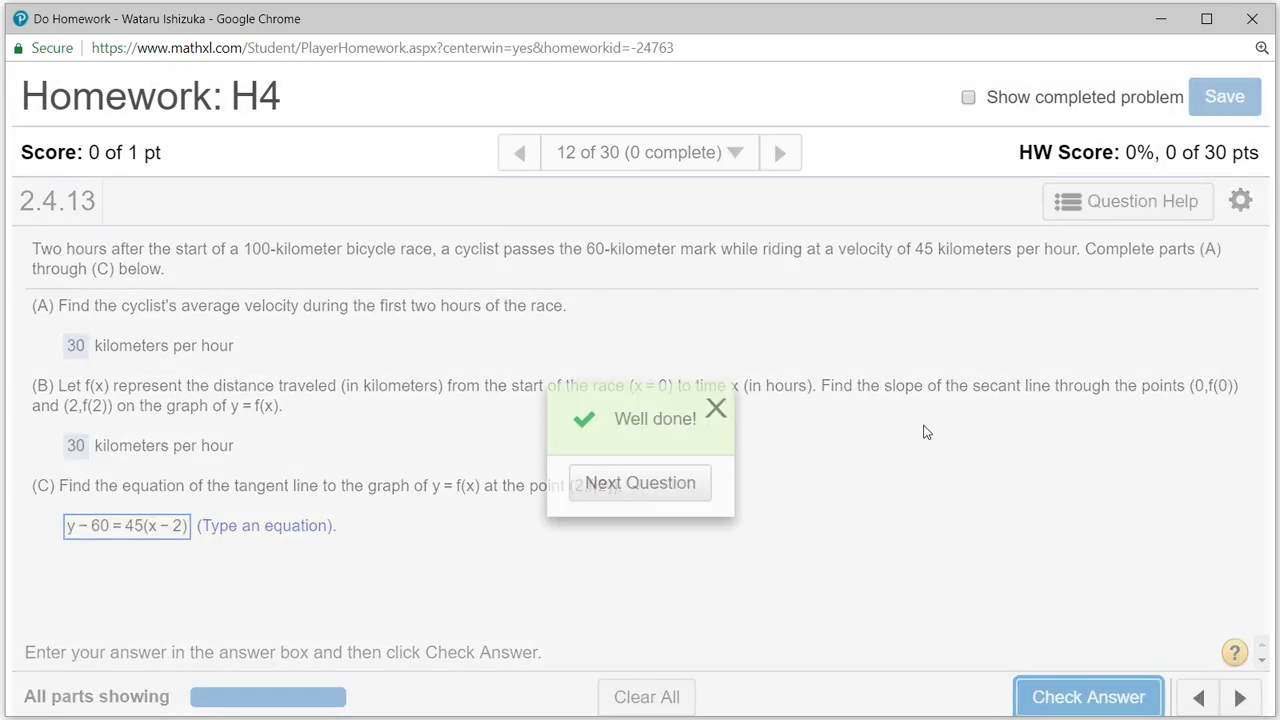
click(716, 408)
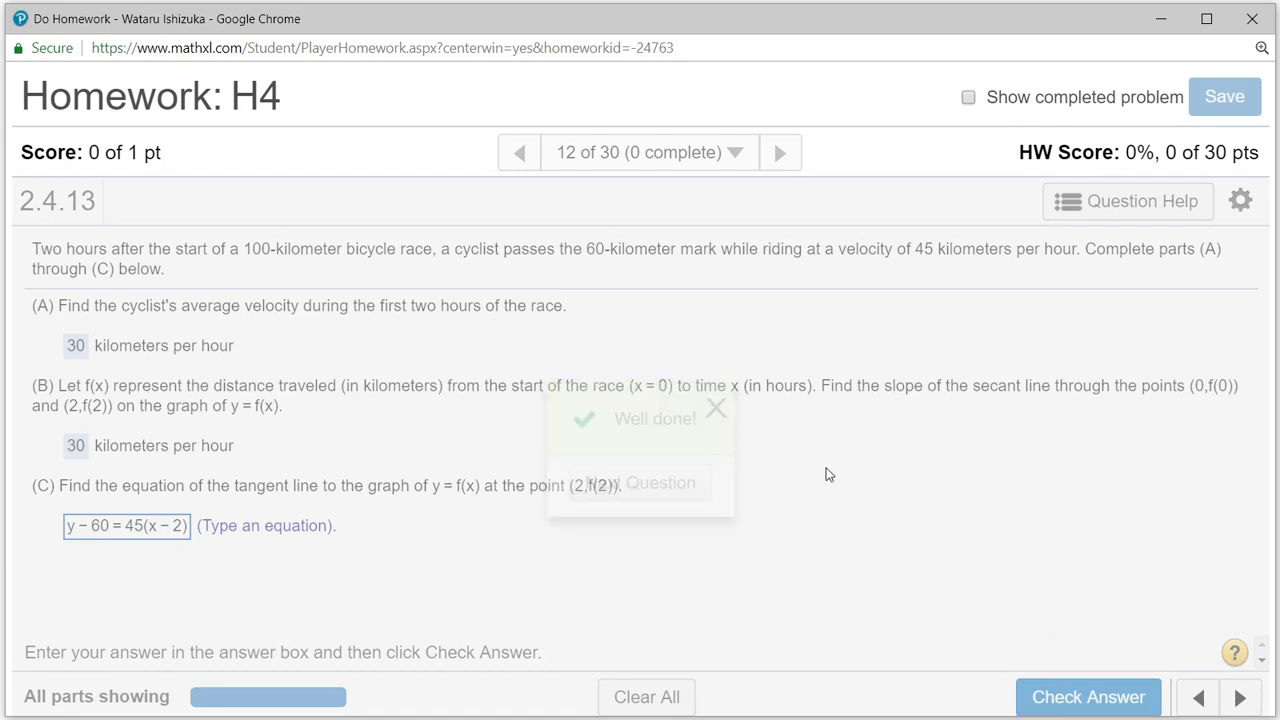